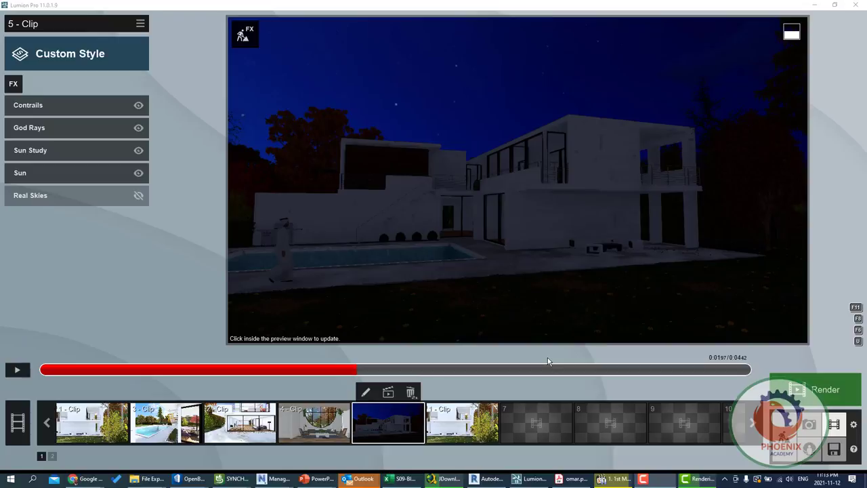
- Leave the clip effects editor and start a new clip in empty movie slot 7
left_click(528, 423)
- Record a camera path for slot 7 with two camera keyframes
left_click(535, 301)
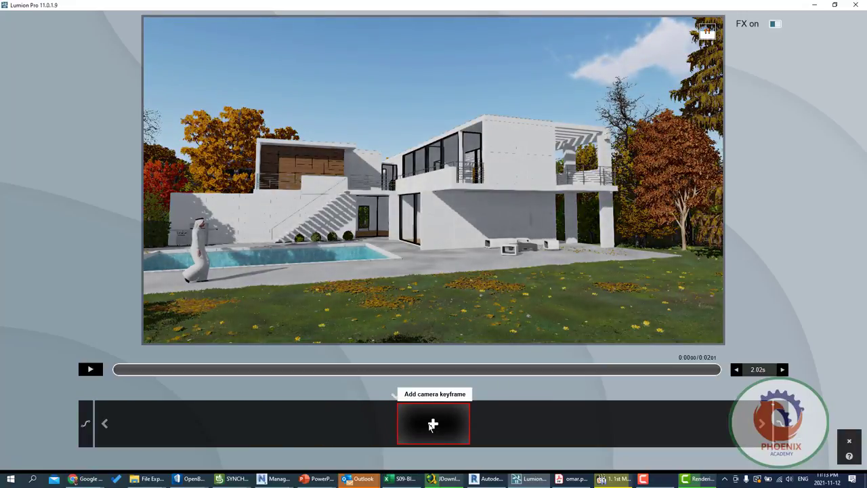
left_click(431, 425)
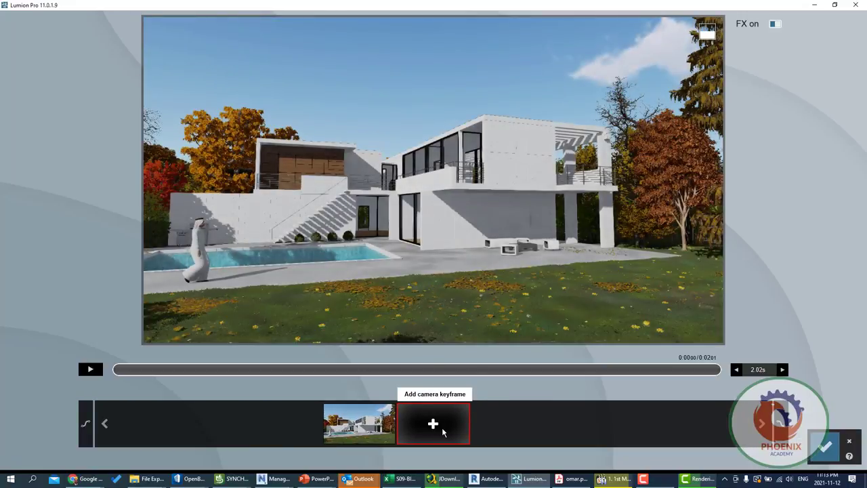
left_click(452, 423)
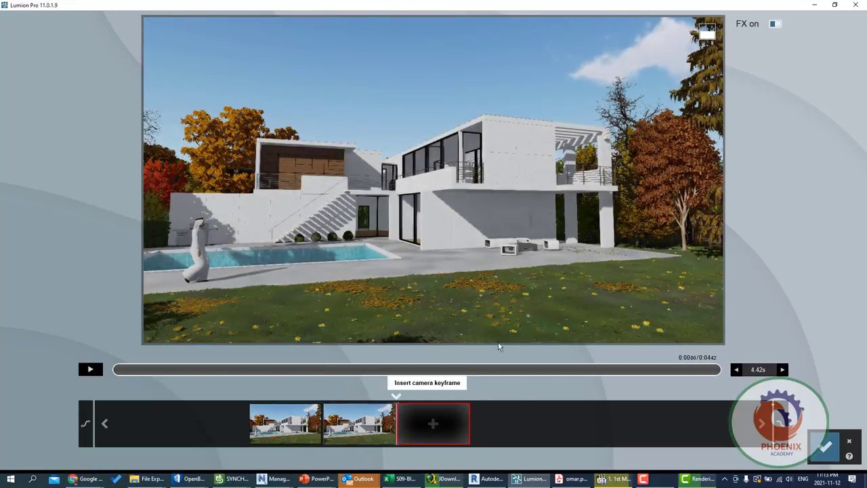
- Preview the 4.42 s clip, confirm it, and return to Build mode
left_click(90, 369)
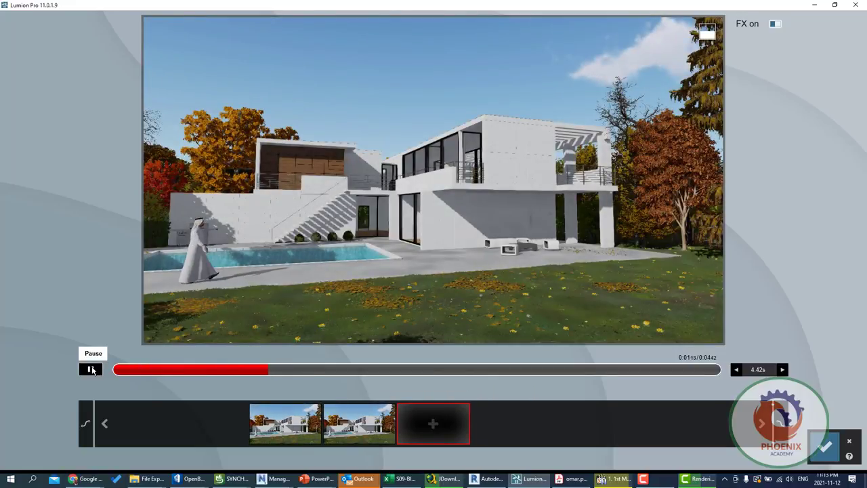
left_click(91, 369)
mouse_move(434, 179)
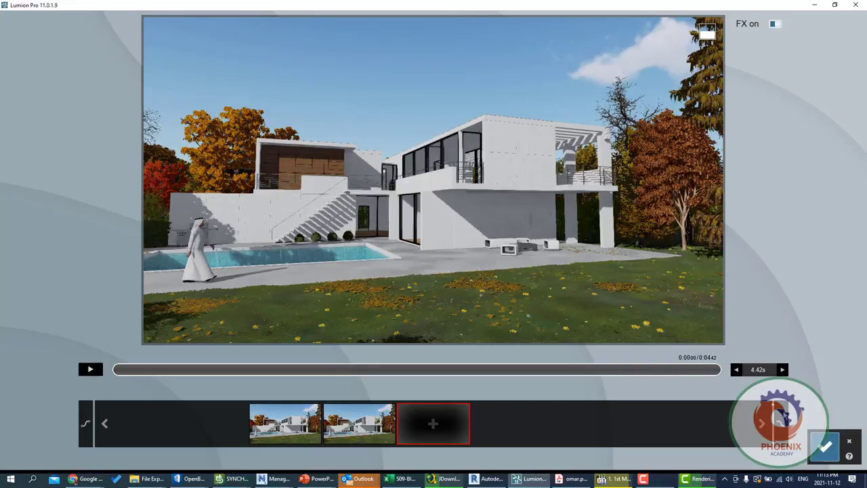
left_click(825, 445)
left_click(772, 426)
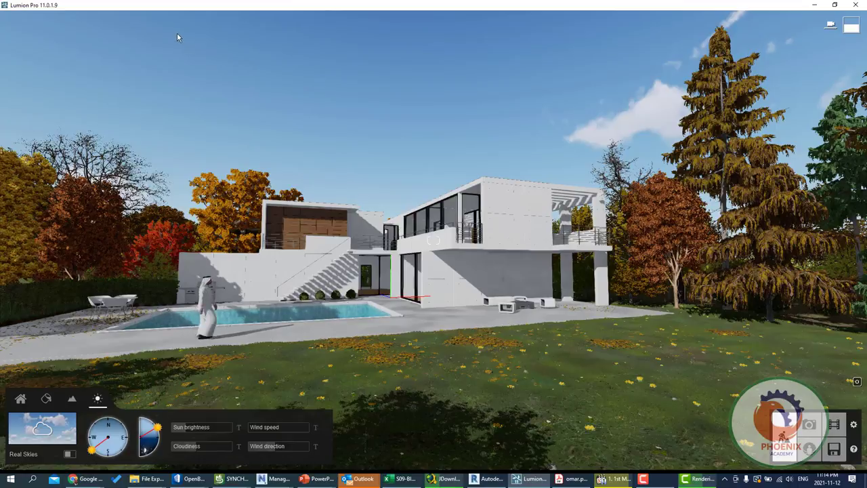
- Open the Objects library and make Trees the active layer instead of Leaf Litter
left_click(21, 400)
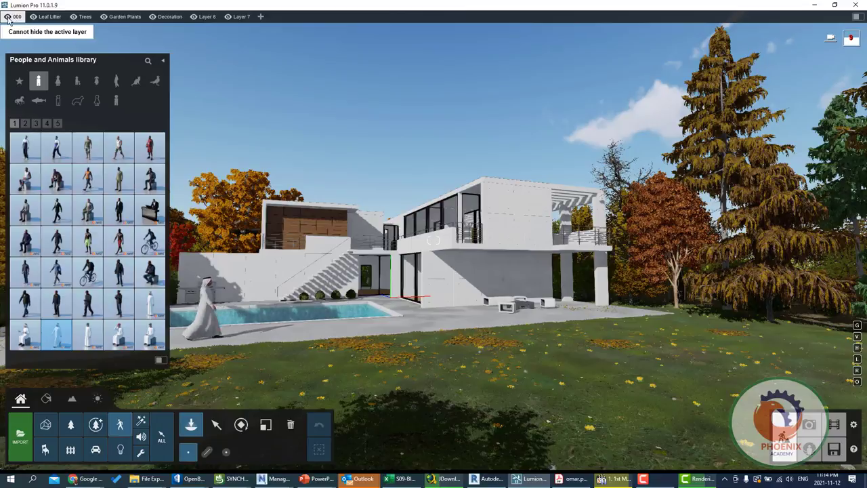
left_click(45, 19)
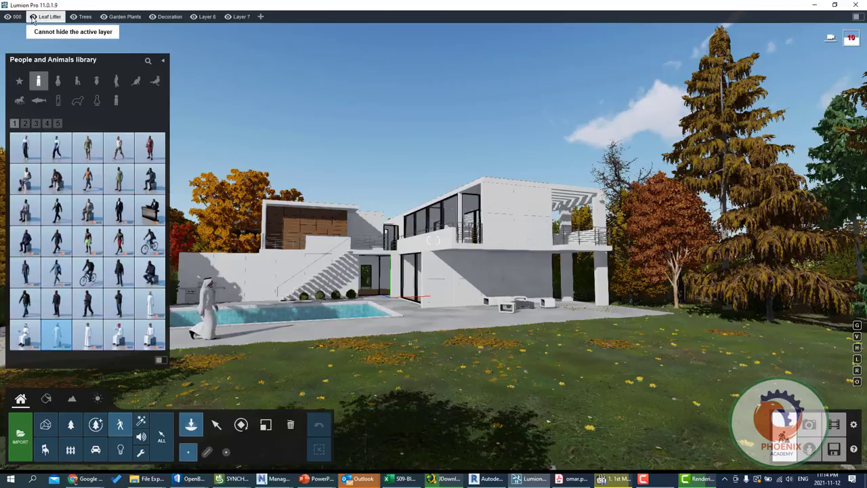
left_click(80, 18)
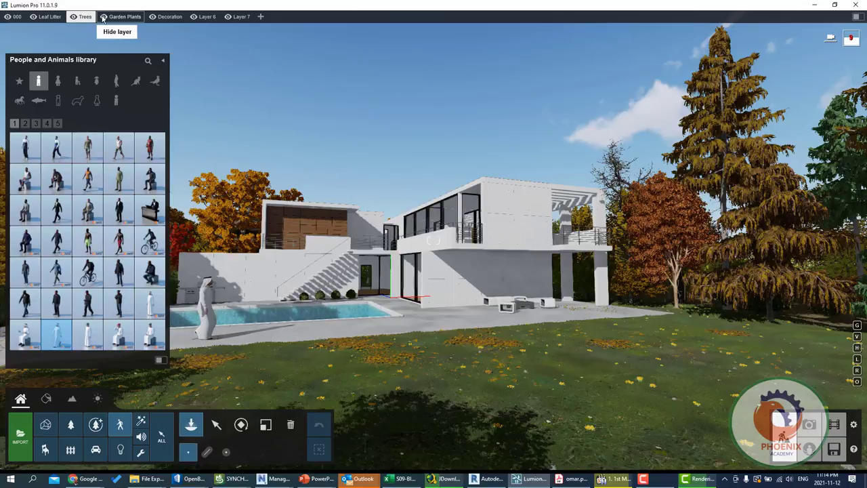
- Hide and reshow the Garden Plants, Decoration and Layer 6 layers, leaving all visible
left_click(102, 17)
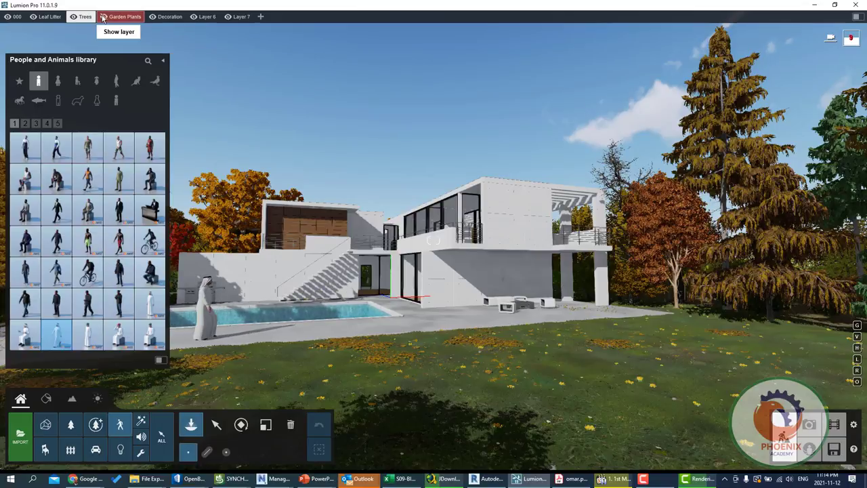
left_click(102, 18)
left_click(103, 18)
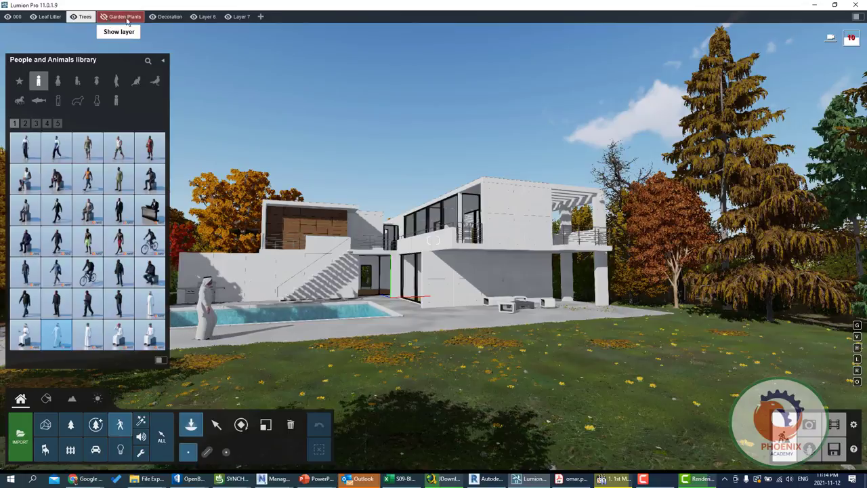
left_click(104, 17)
left_click(153, 17)
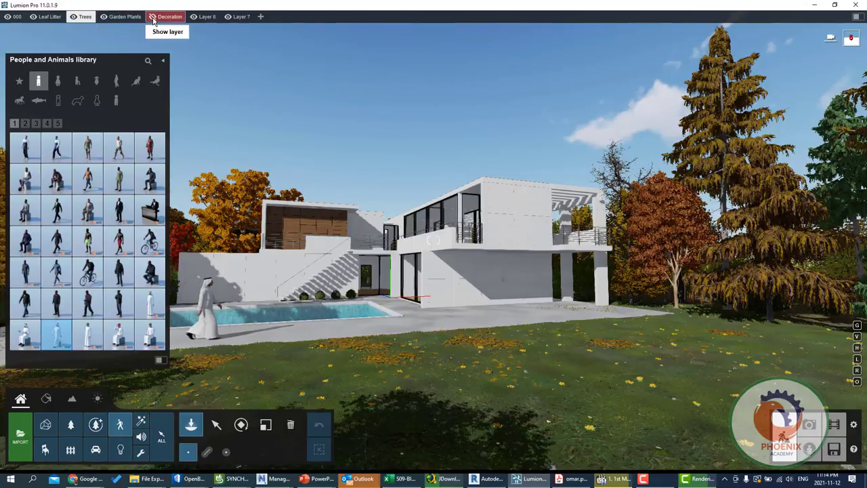
left_click(153, 18)
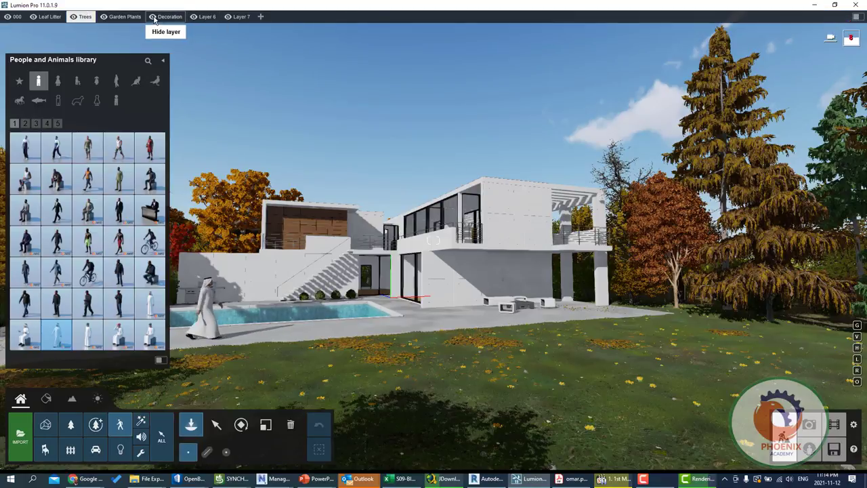
left_click(154, 19)
left_click(153, 19)
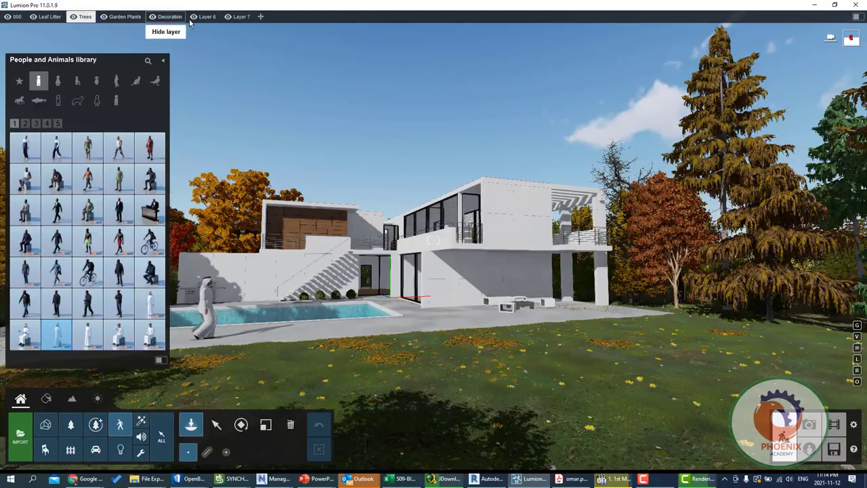
left_click(194, 19)
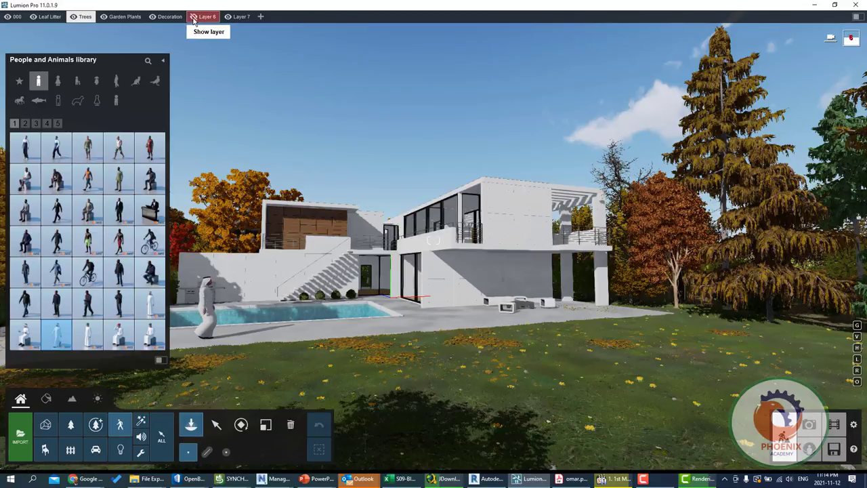
left_click(194, 18)
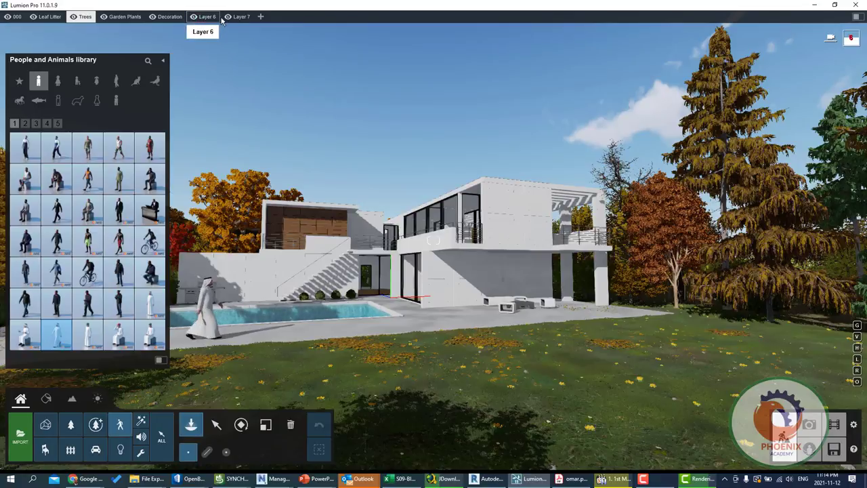
- Add an eighth layer, rename it from 'Layer 8' to 'Layer', and make it active
left_click(261, 16)
left_click(277, 17)
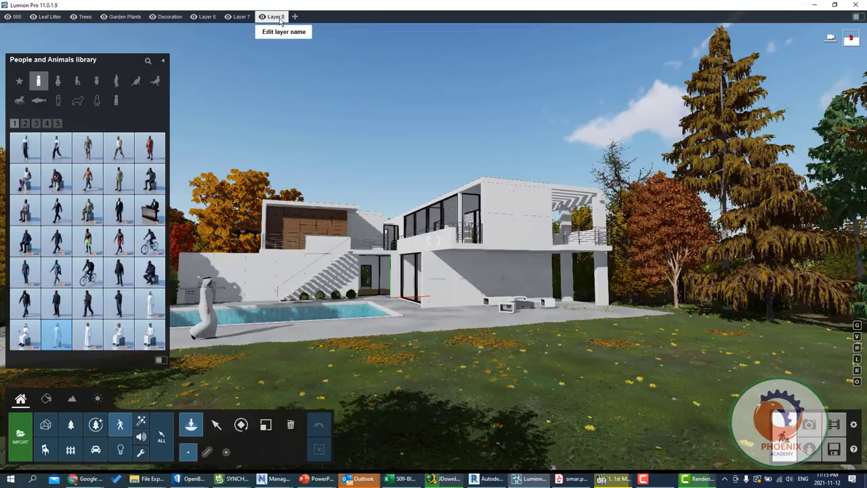
left_click(277, 16)
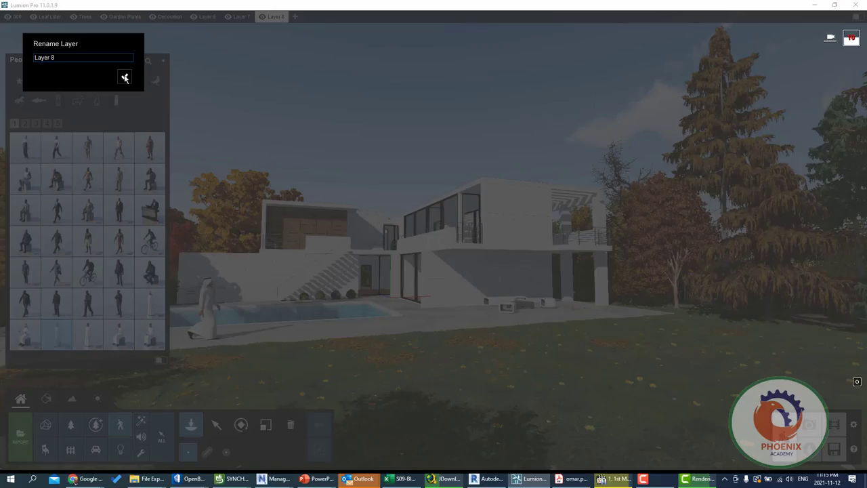
key("BackSpace")
left_click(124, 77)
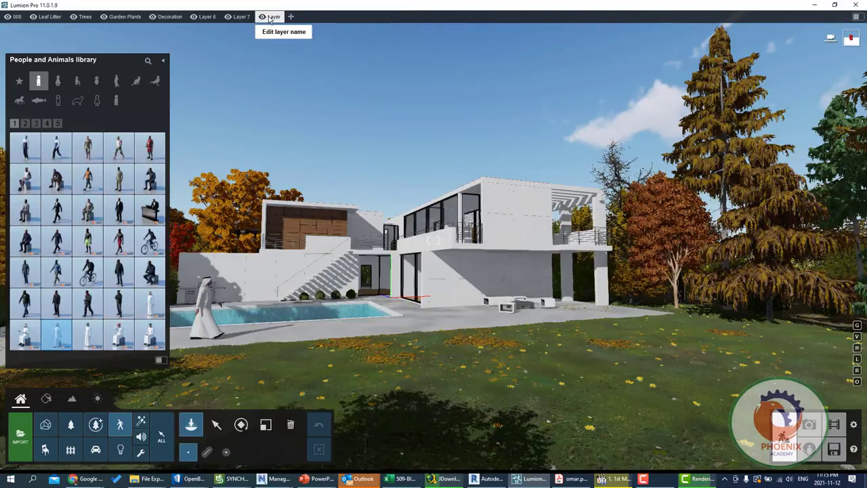
- Place two AlmondTree models from the Nature library on the lawn right of the villa
left_click(69, 430)
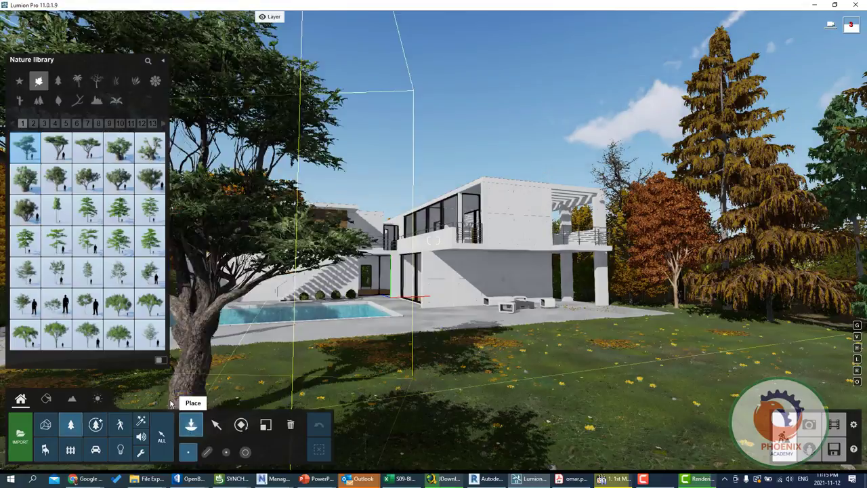
left_click(152, 247)
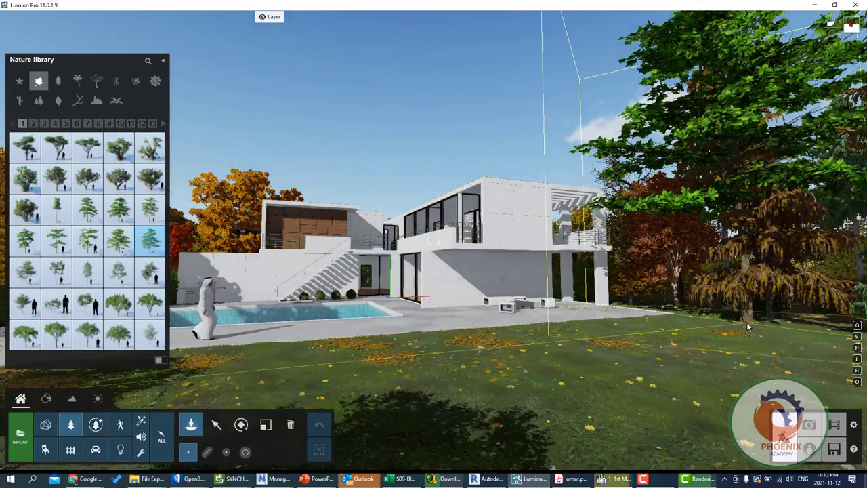
left_click(726, 337)
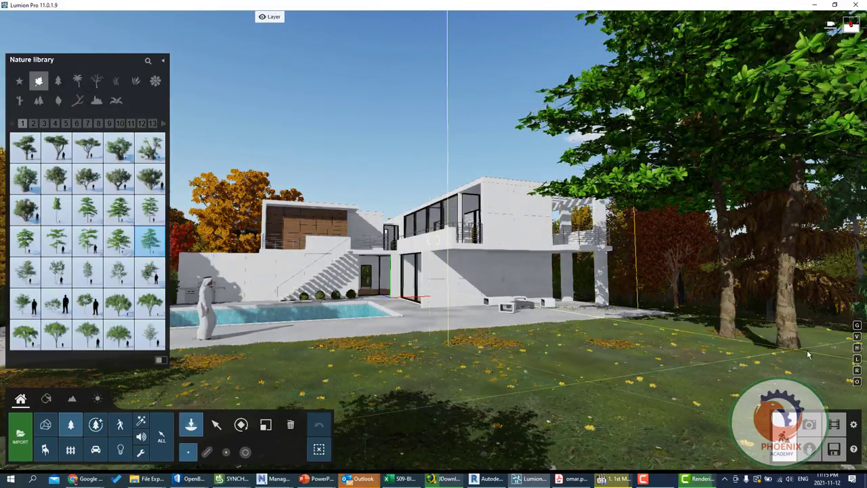
left_click(809, 348)
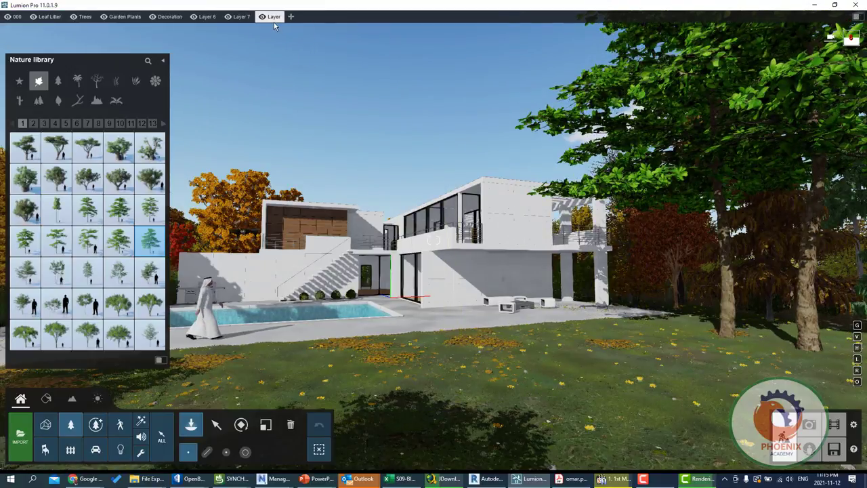
- Give movie clip 7 the Layer Visibility effect from the Advanced effects category
left_click(838, 428)
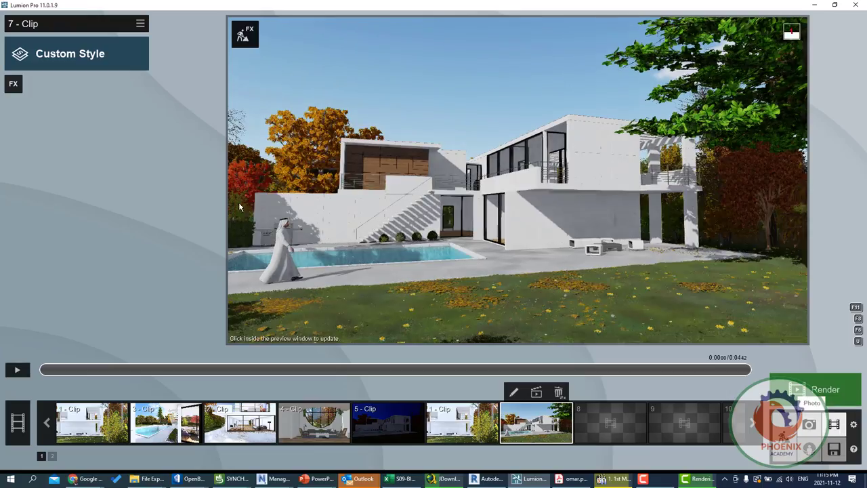
left_click(14, 85)
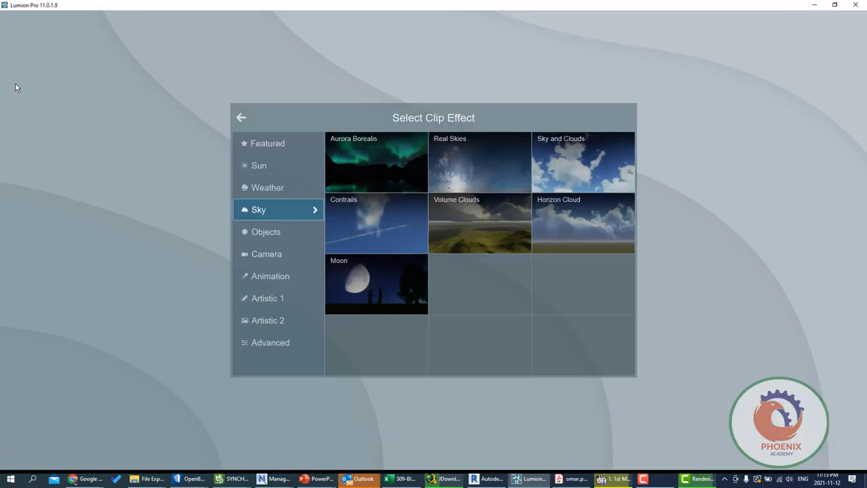
left_click(304, 346)
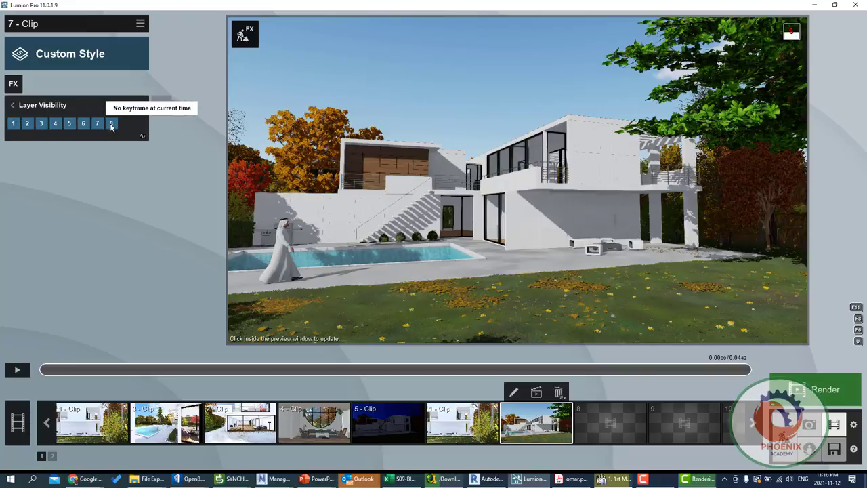
- Add Layer Visibility keyframes at 0:00 and about 0:02 in clip 7
left_click(142, 136)
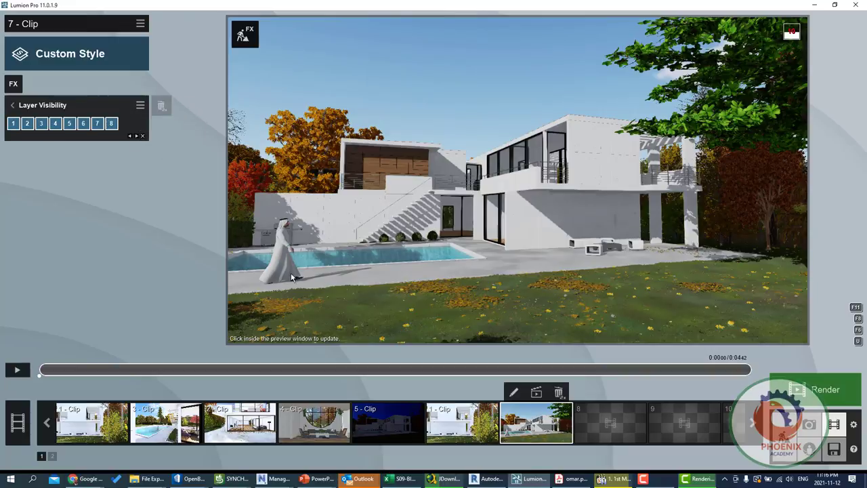
left_click(386, 371)
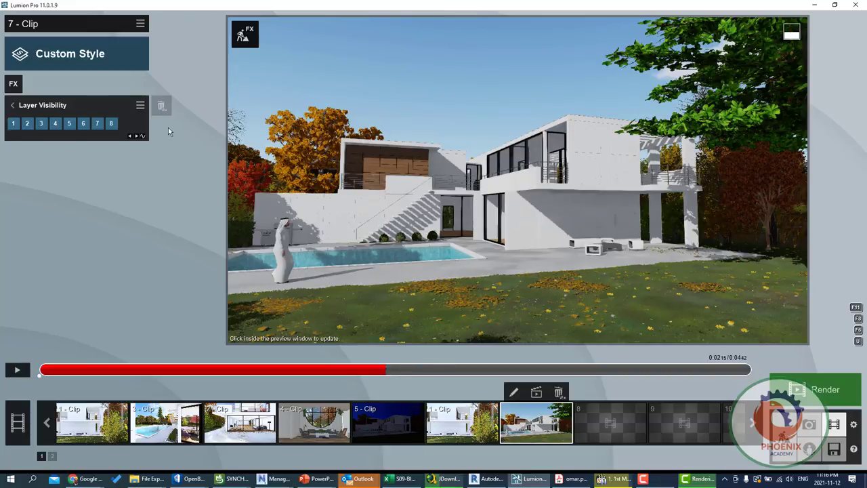
left_click(142, 136)
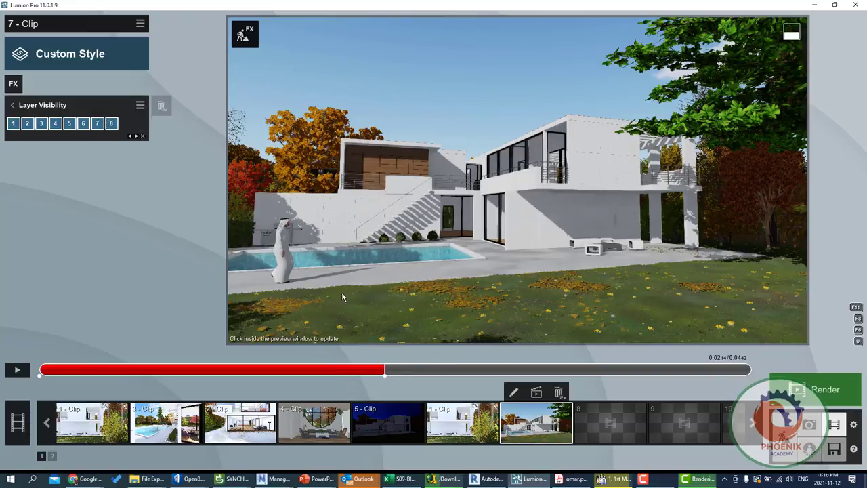
left_click(41, 372)
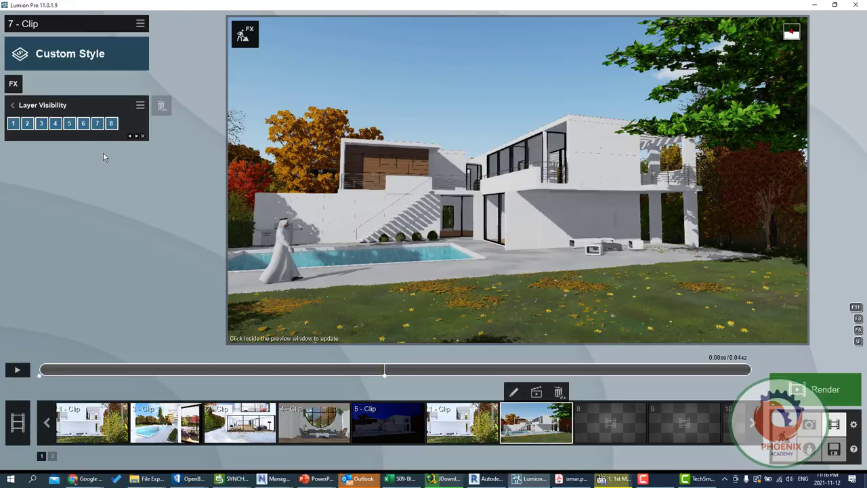
- At 0:00 hide layers 8, 7, 6, 5 and 4, then verify they reappear at 2 seconds
left_click(111, 124)
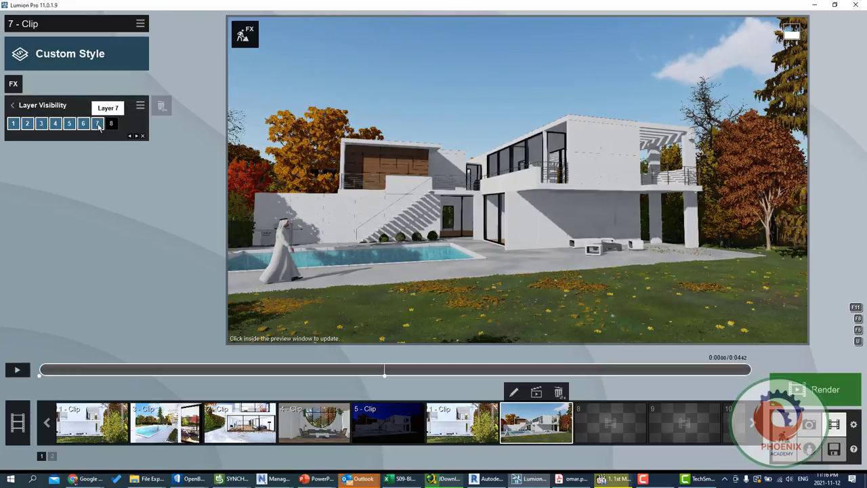
left_click(98, 124)
left_click(83, 124)
left_click(69, 124)
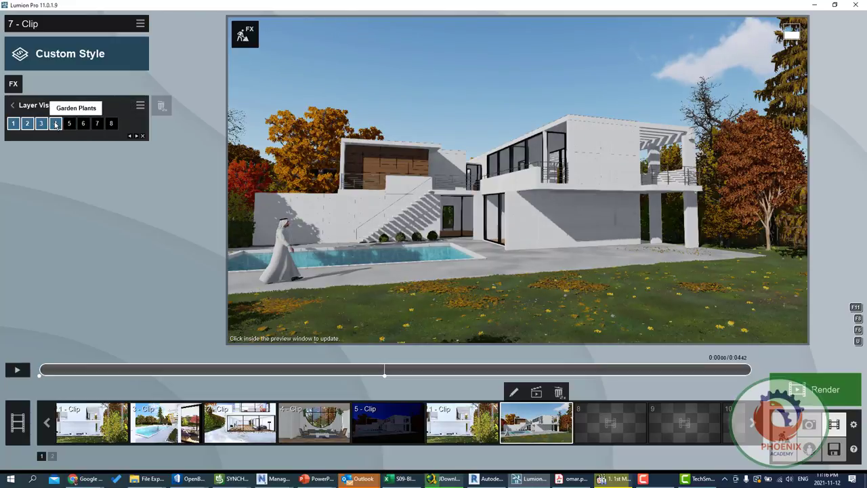
left_click(55, 123)
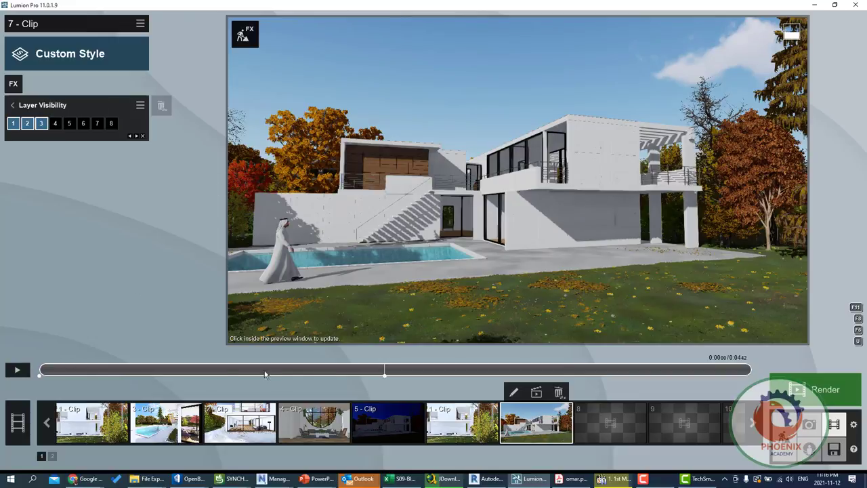
left_click(383, 372)
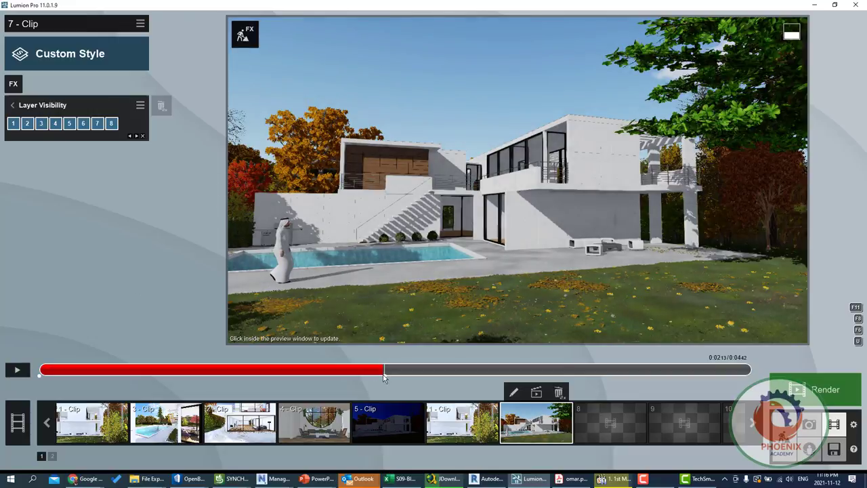
left_click(46, 371)
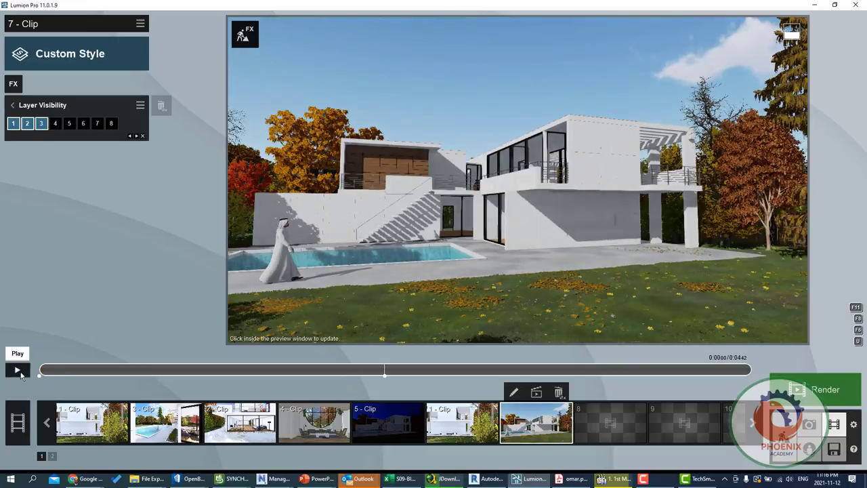
- Play clip 7 in the preview to watch the hidden layers and trees appear
left_click(17, 370)
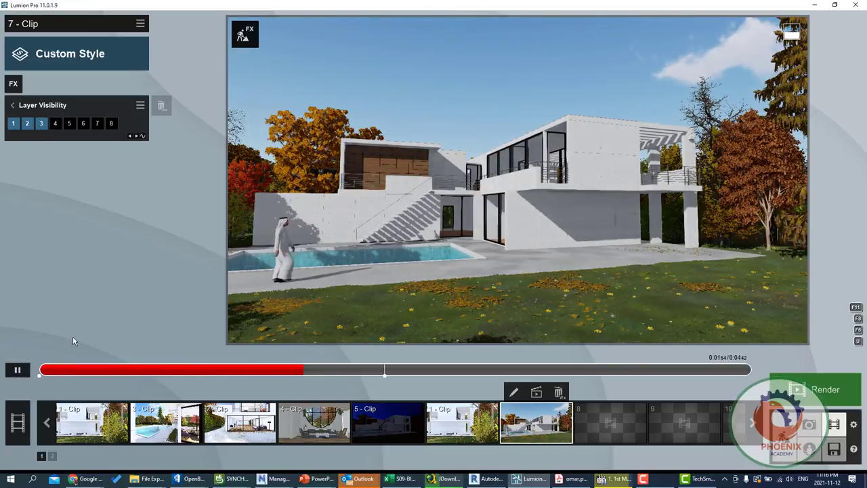